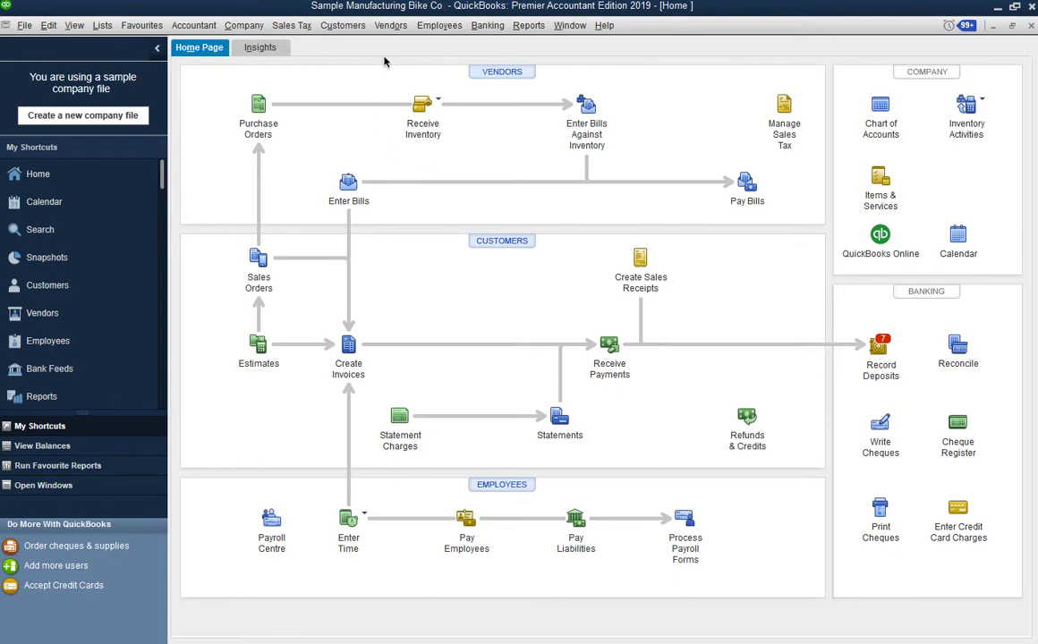
Open a new purchase order form for vendors
{"action": "left_click", "coordinate": [390, 27]}
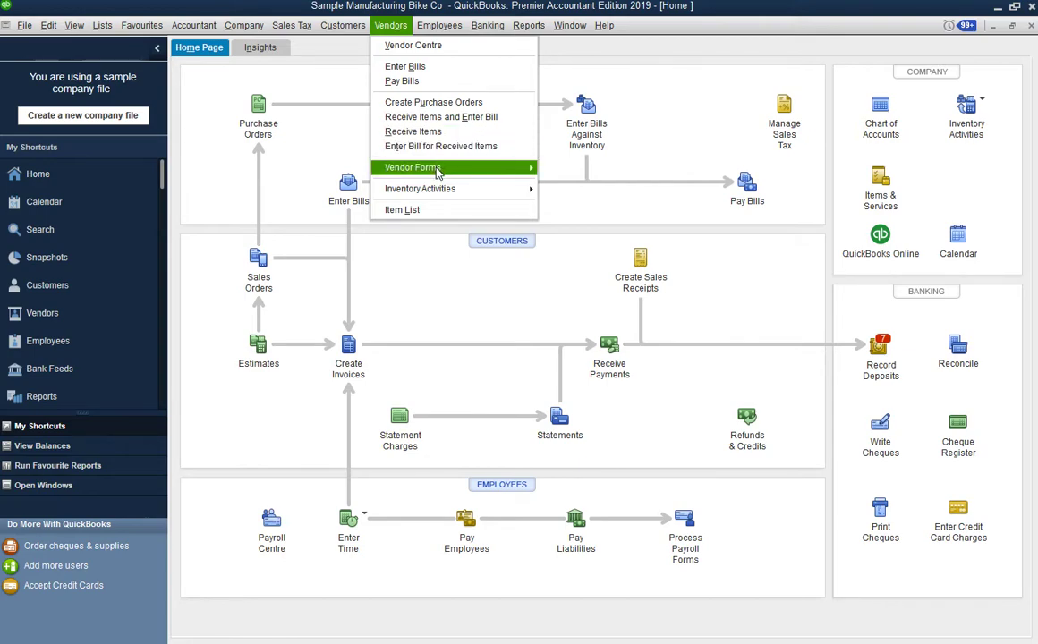
{"action": "left_click", "coordinate": [340, 142]}
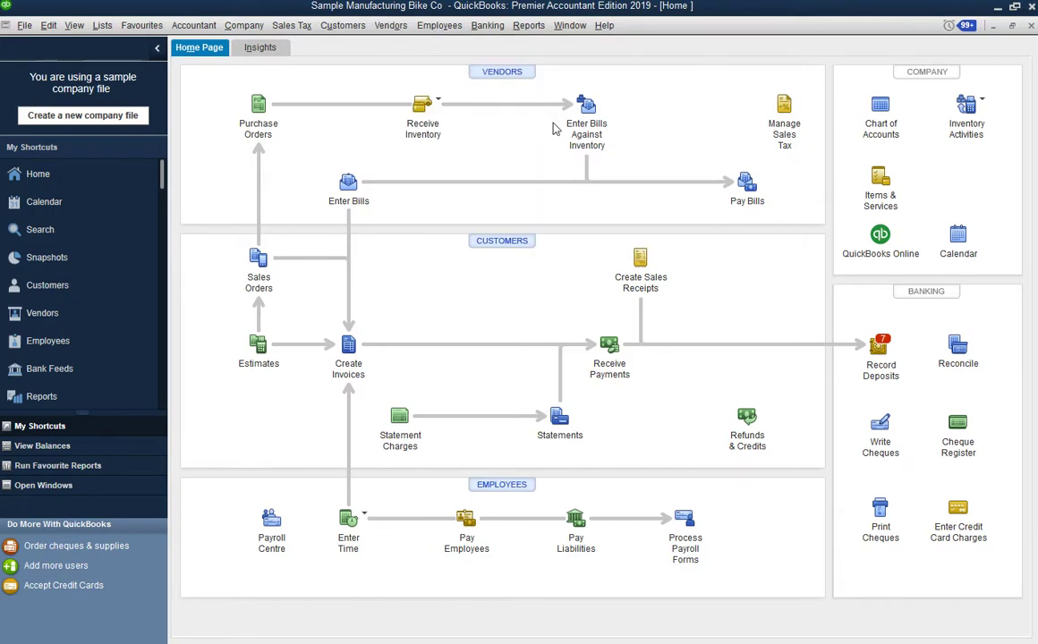
{"action": "left_click", "coordinate": [386, 29]}
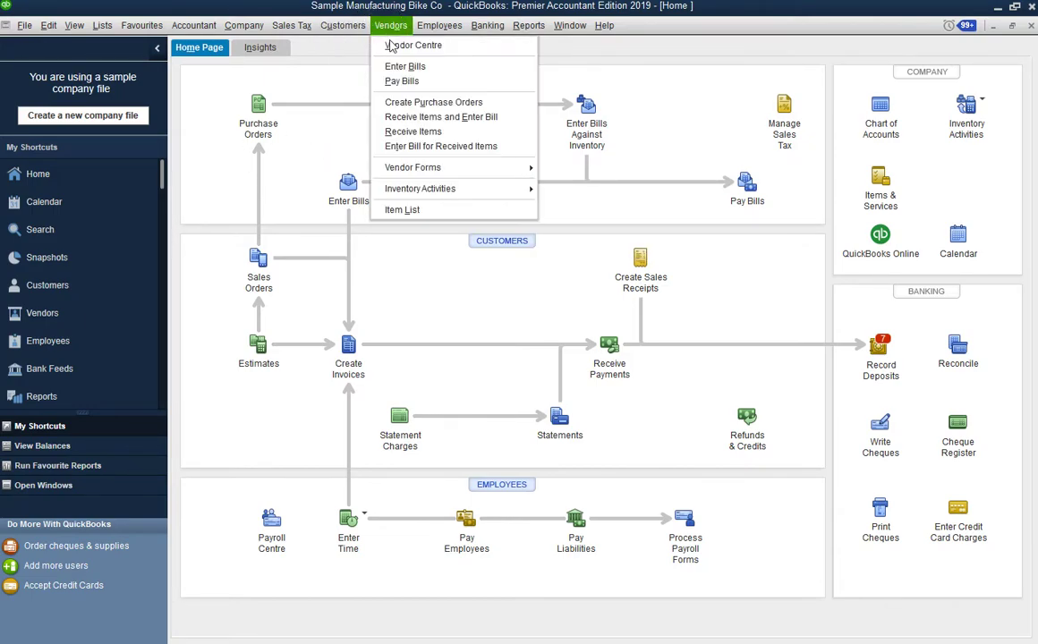
{"action": "left_click", "coordinate": [412, 105]}
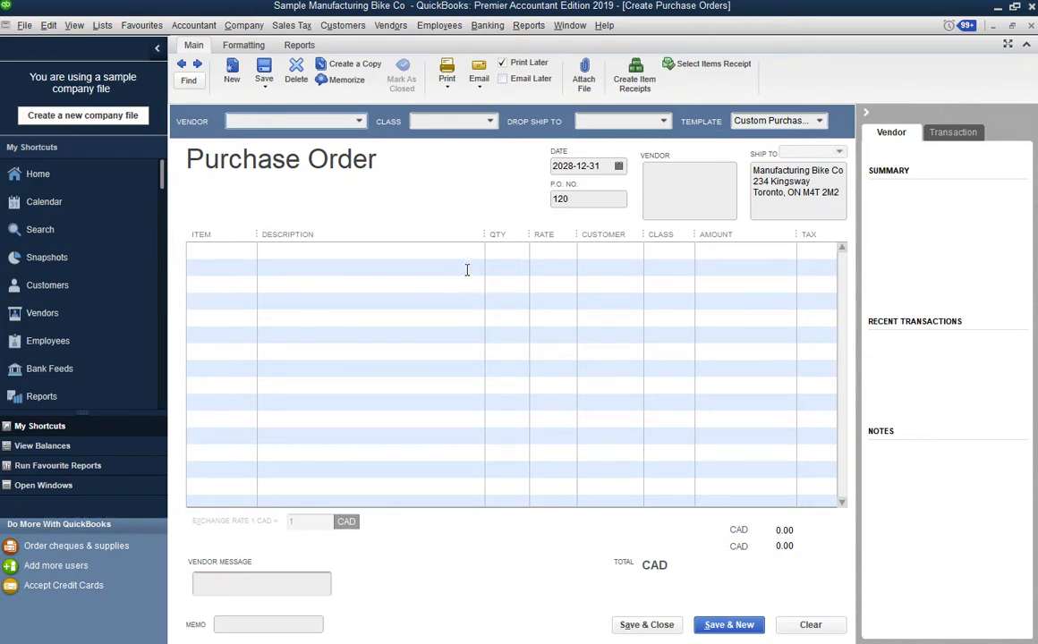
{"action": "left_click", "coordinate": [573, 198]}
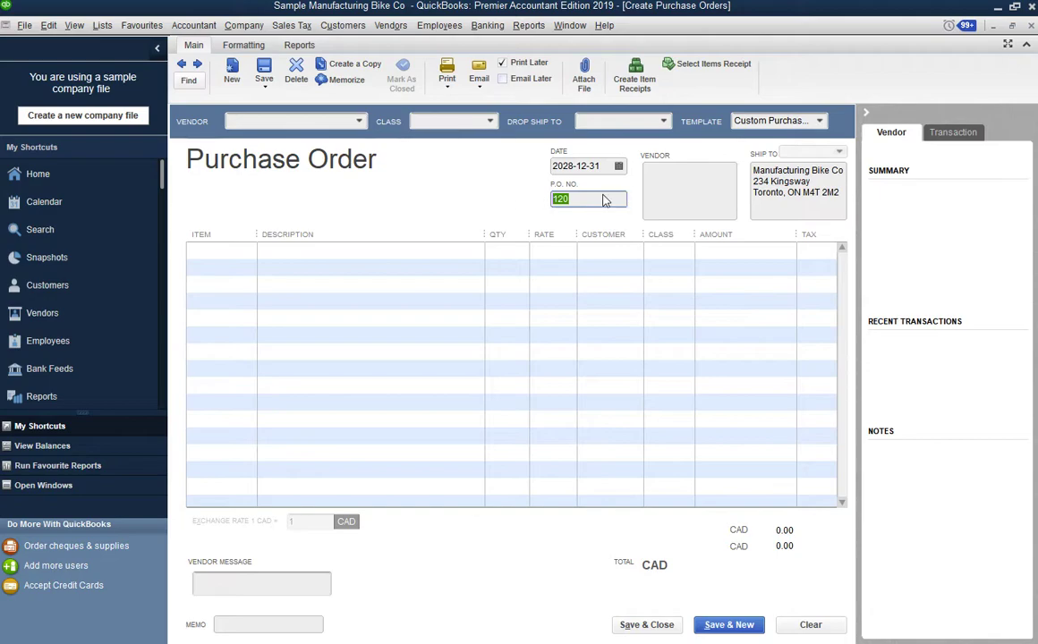
{"action": "left_click", "coordinate": [600, 166]}
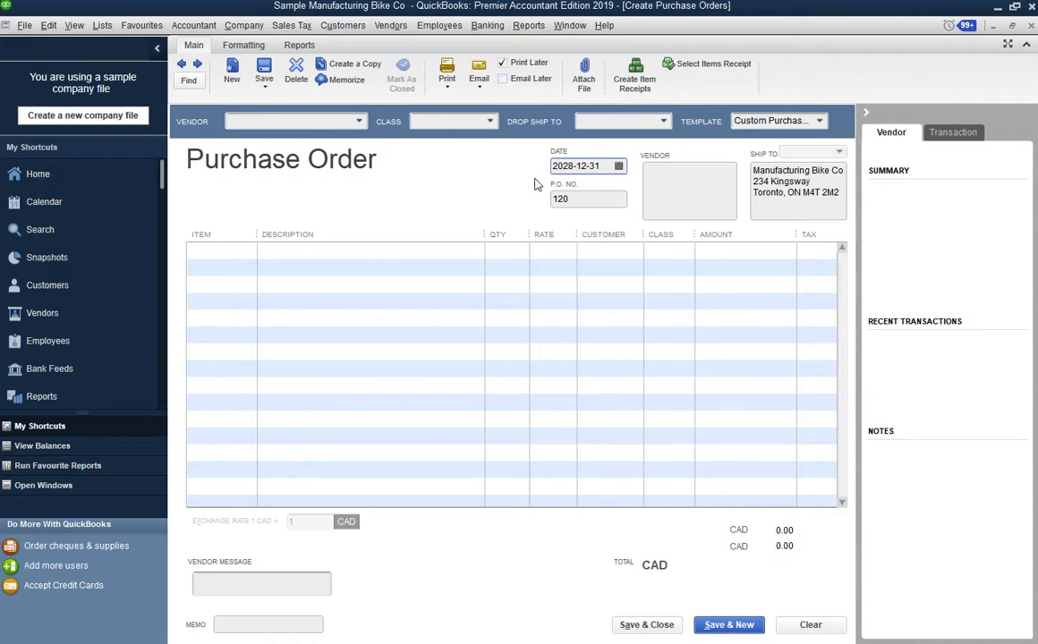
{"action": "left_click", "coordinate": [569, 167]}
{"action": "left_click", "coordinate": [753, 177]}
{"action": "left_click_drag", "start_coordinate": [753, 177], "coordinate": [841, 201]}
{"action": "left_click", "coordinate": [817, 201]}
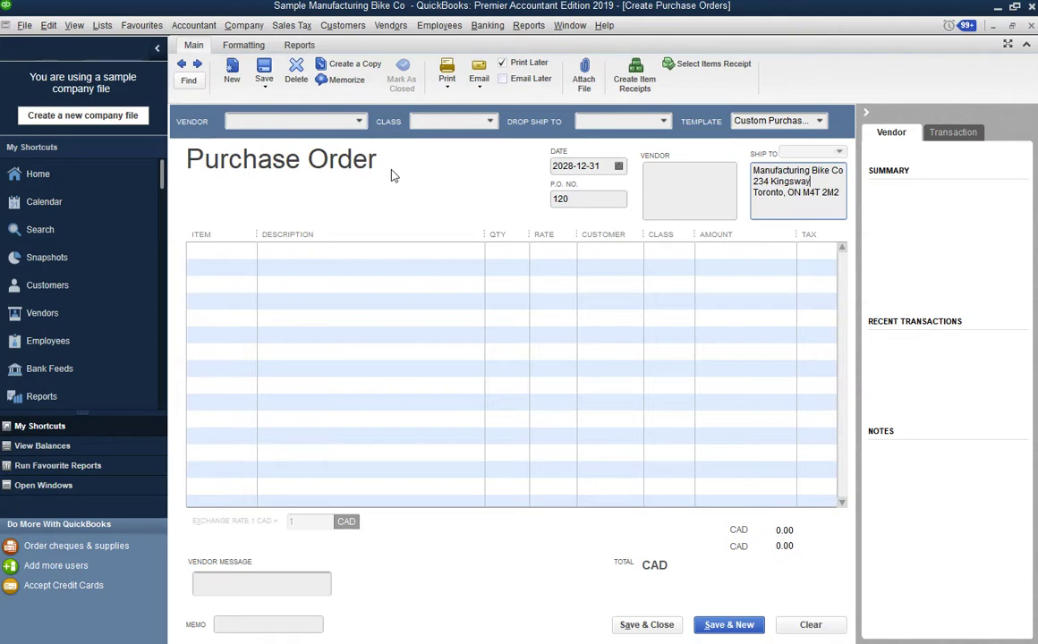
Select Bike By Mike as the purchase order's vendor and assign the class Pro Shop:Special orders
{"action": "left_click", "coordinate": [319, 121]}
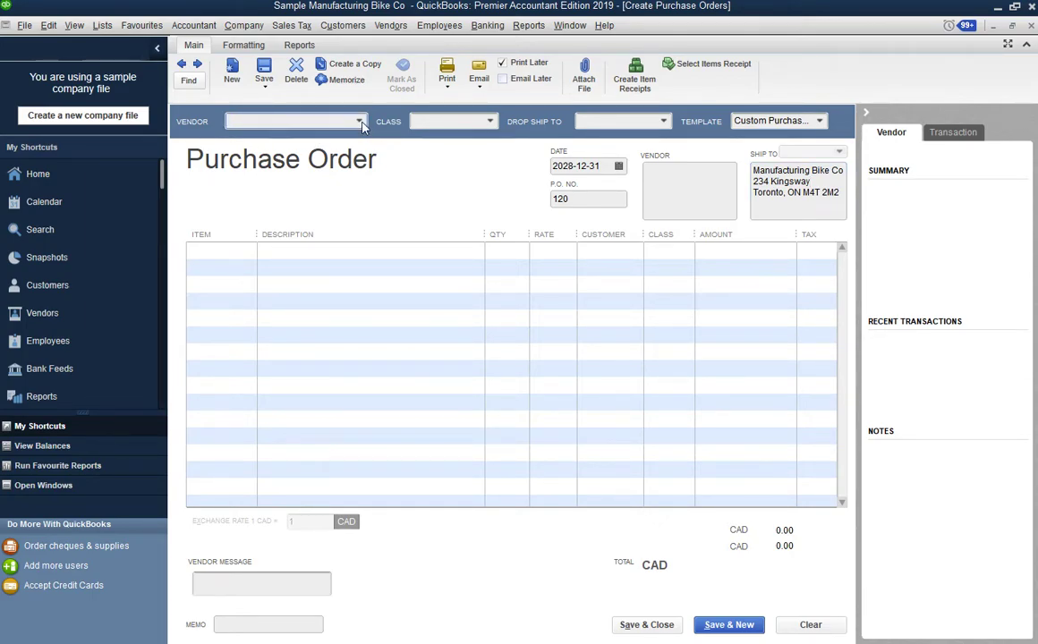
{"action": "left_click", "coordinate": [359, 121]}
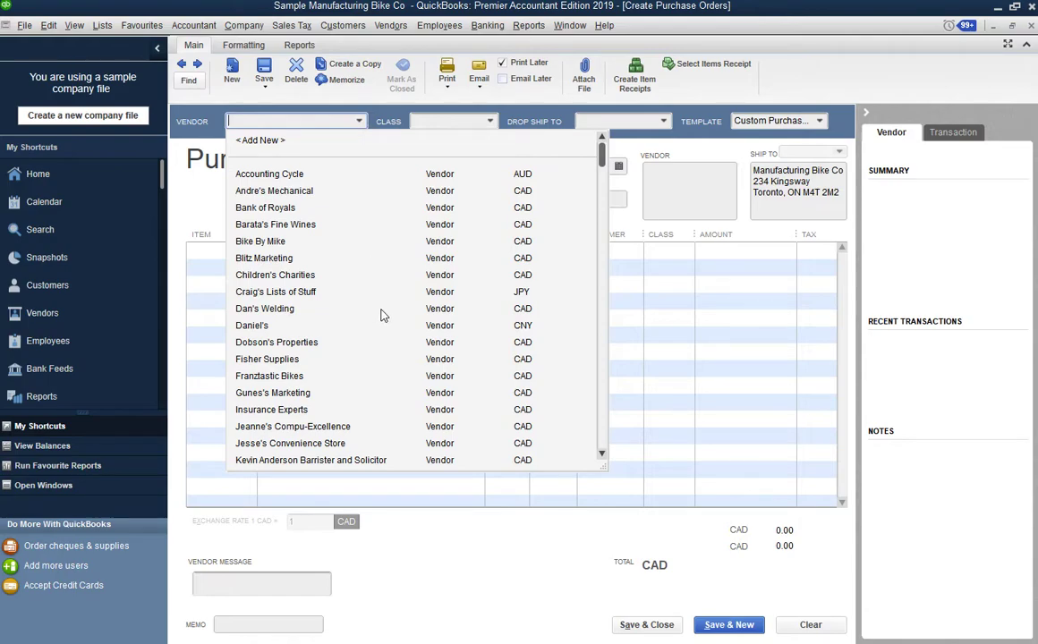
{"action": "scroll", "coordinate": [380, 315], "scroll_direction": "down", "scroll_amount": 1}
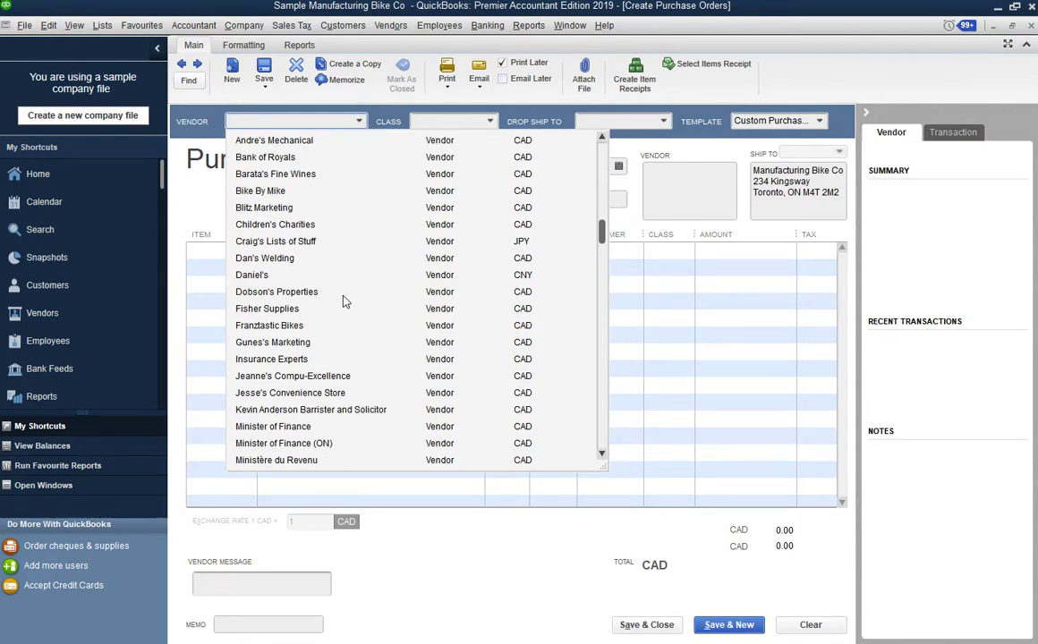
{"action": "scroll", "coordinate": [365, 269], "scroll_direction": "down", "scroll_amount": 1}
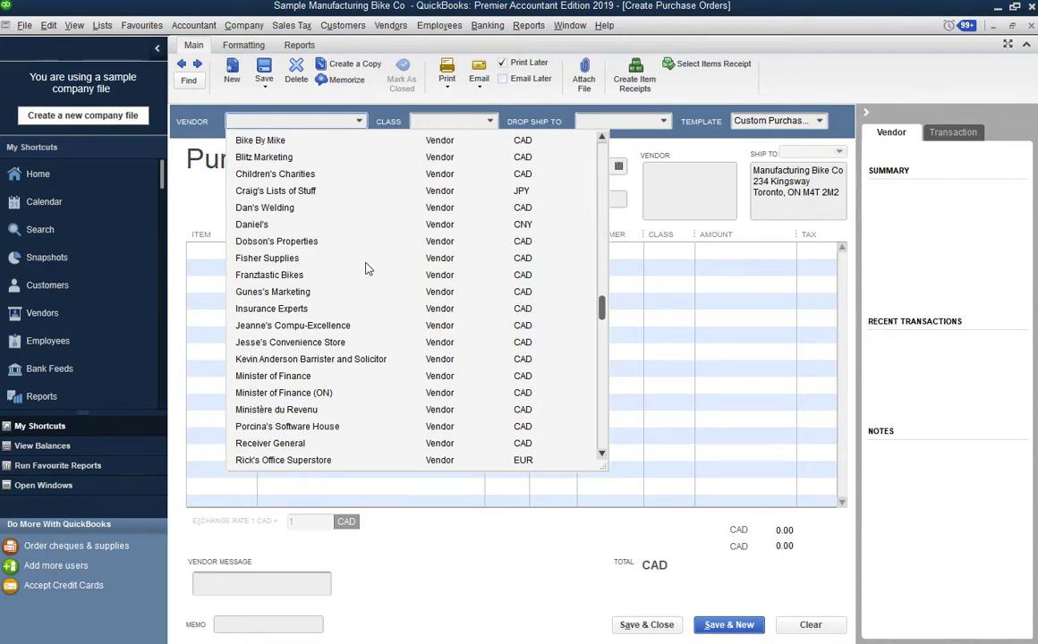
{"action": "left_click", "coordinate": [320, 150]}
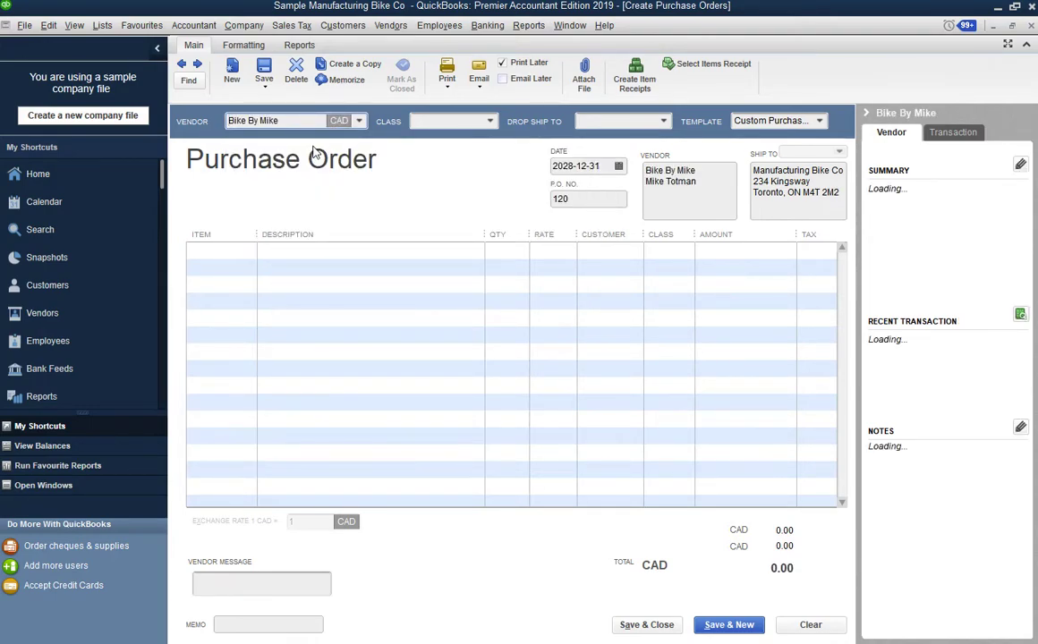
{"action": "key", "text": "Tab"}
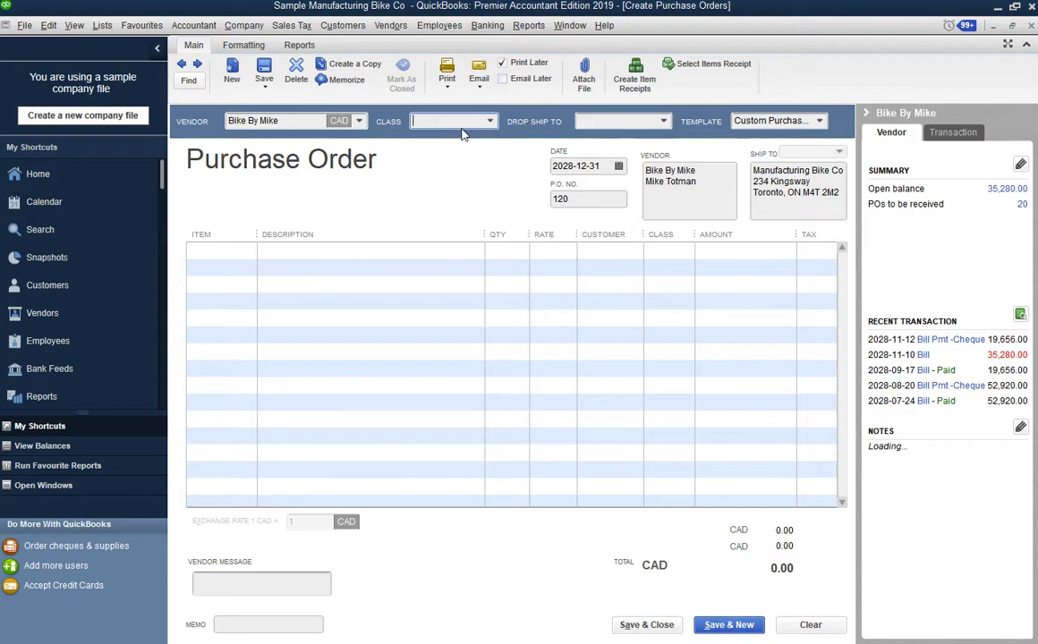
{"action": "left_click", "coordinate": [444, 114]}
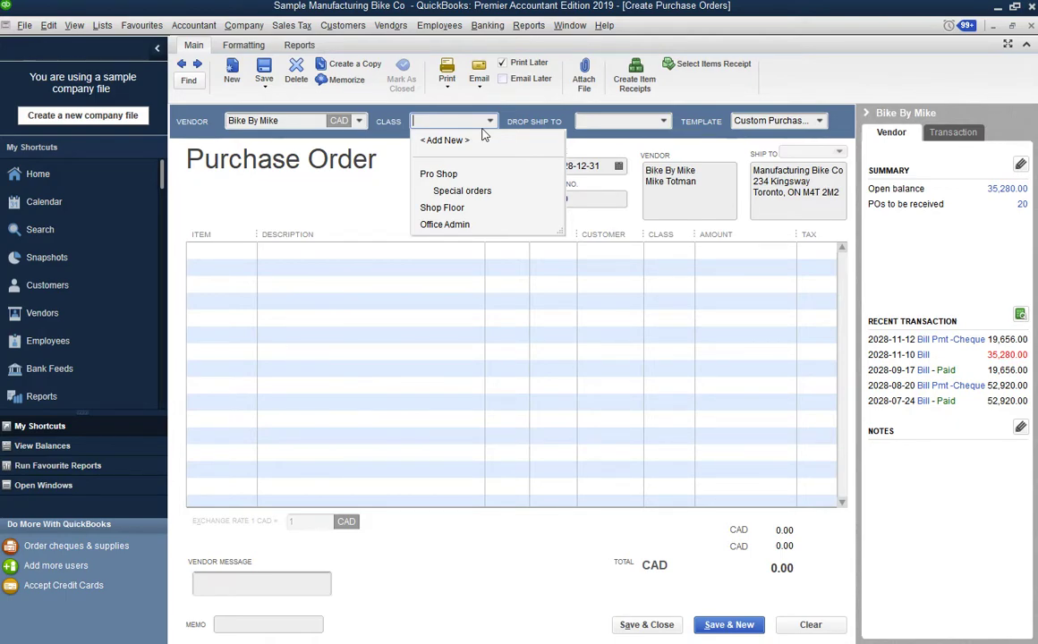
{"action": "left_click", "coordinate": [483, 192]}
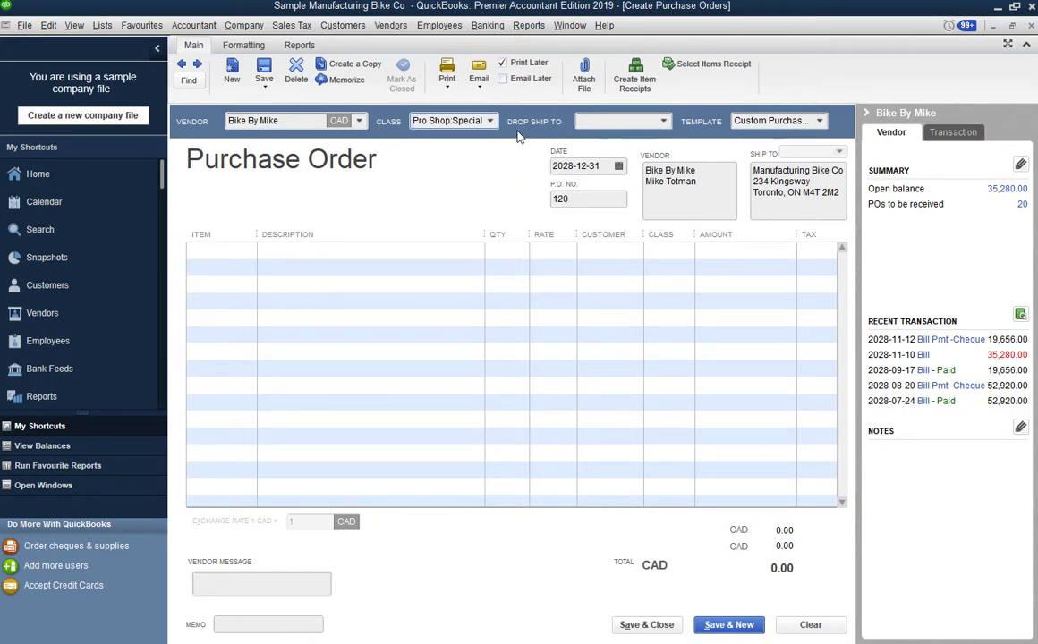
Examine the drop-ship customer list and the purchase order's number, vendor details and ship-to address
{"action": "left_click", "coordinate": [617, 121]}
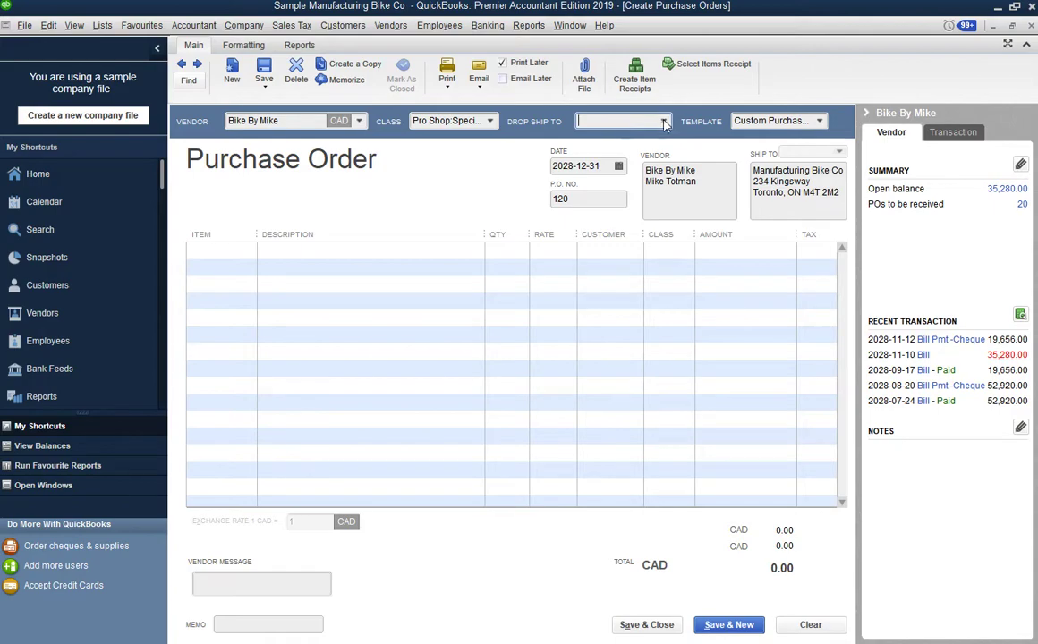
{"action": "left_click", "coordinate": [663, 121]}
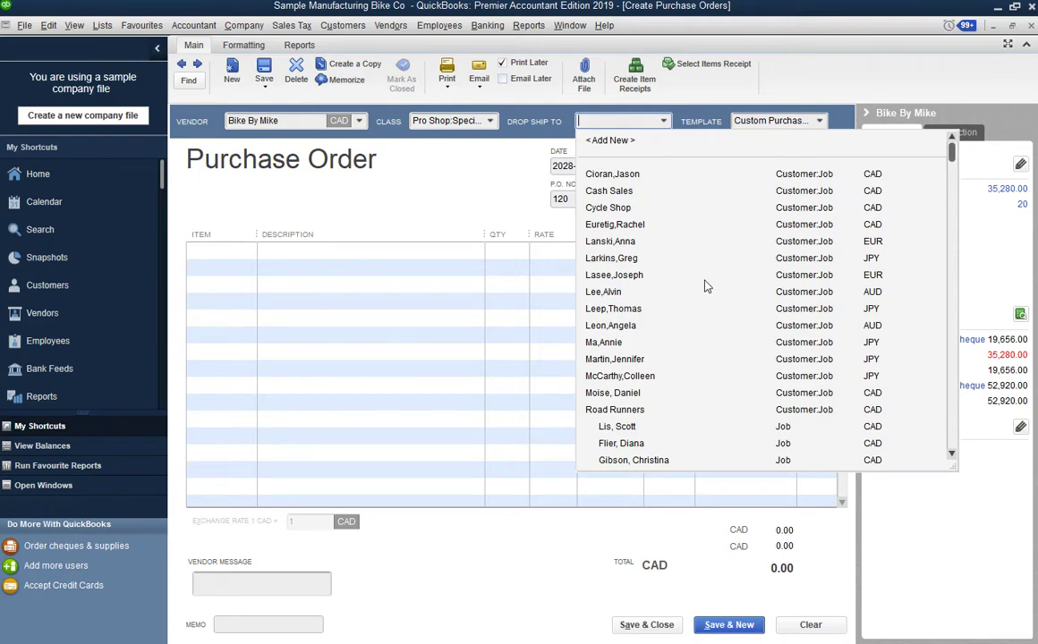
{"action": "left_click", "coordinate": [486, 195]}
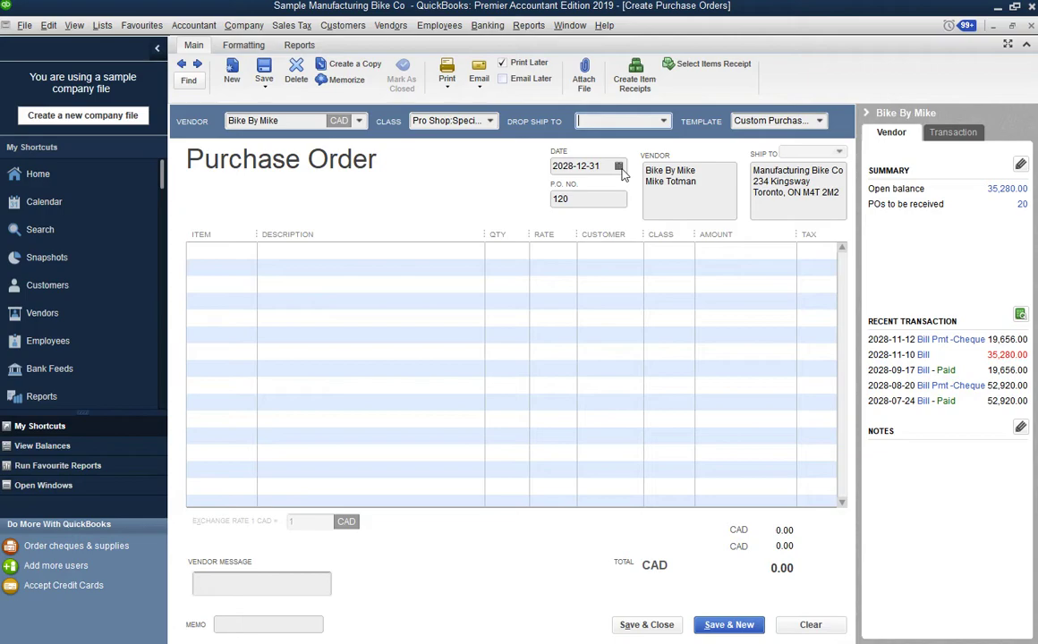
{"action": "left_click", "coordinate": [555, 199]}
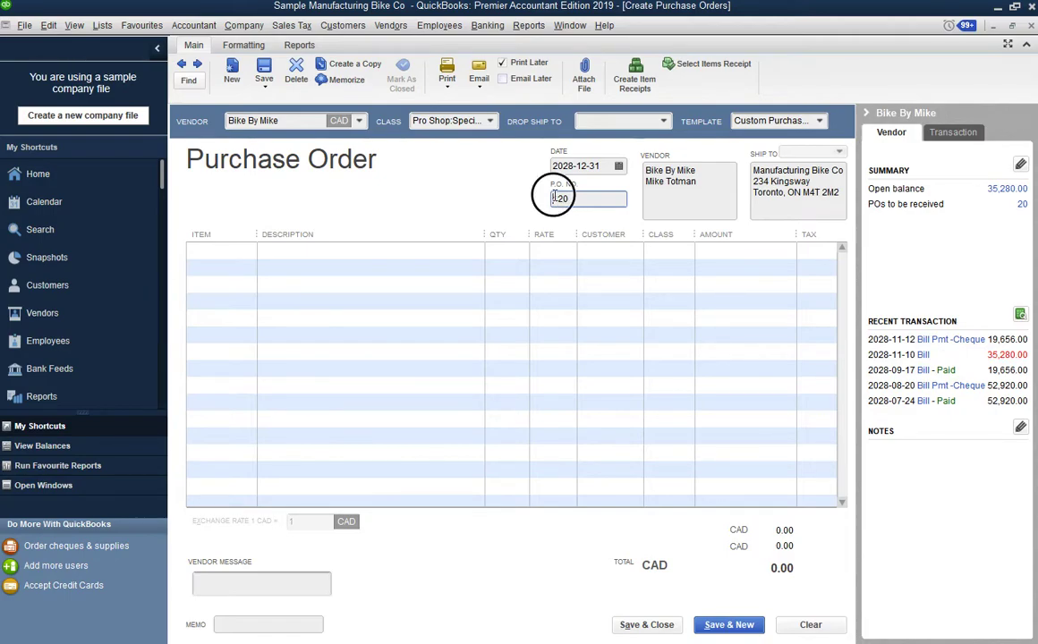
{"action": "double_click", "coordinate": [560, 198]}
{"action": "left_click", "coordinate": [582, 199]}
{"action": "left_click_drag", "start_coordinate": [582, 198], "coordinate": [524, 199]}
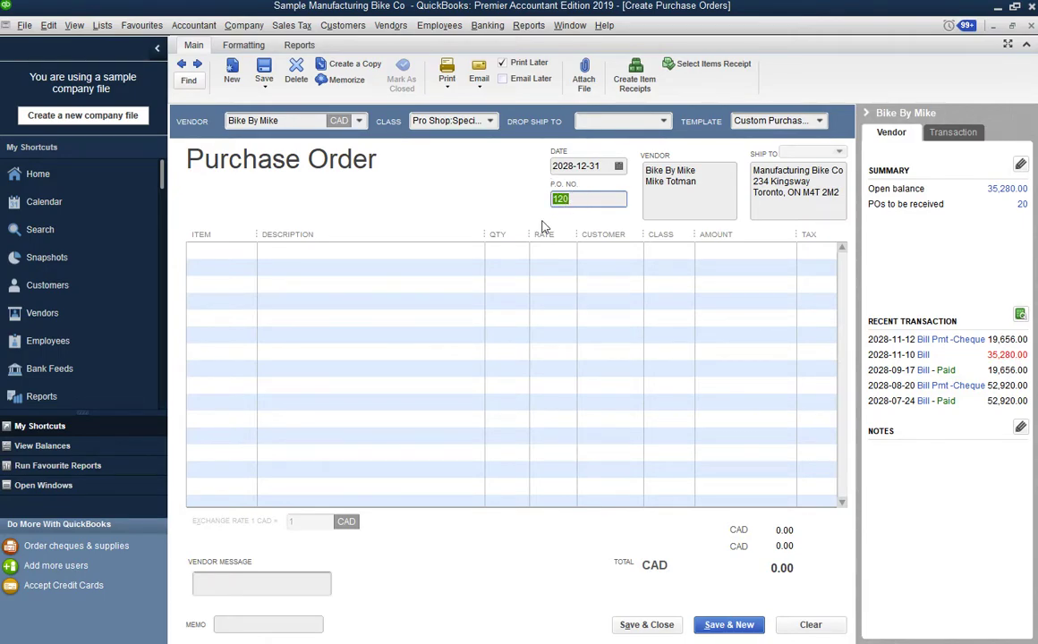
{"action": "left_click_drag", "start_coordinate": [577, 199], "coordinate": [543, 196]}
{"action": "left_click", "coordinate": [690, 171]}
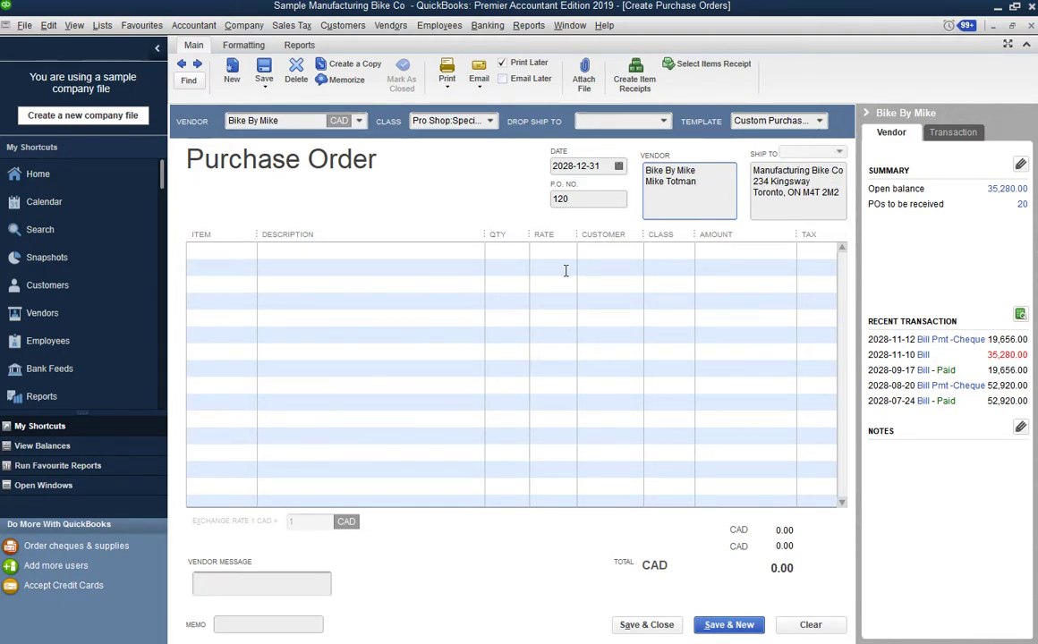
{"action": "left_click_drag", "start_coordinate": [821, 192], "coordinate": [853, 190]}
{"action": "left_click", "coordinate": [792, 190]}
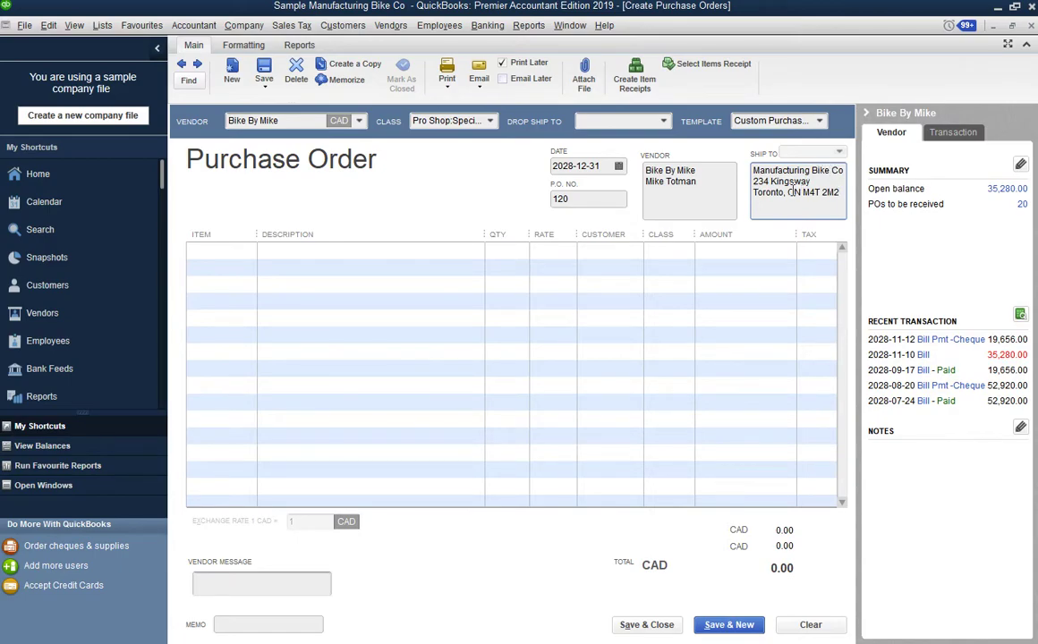
Add inventory item 2050 (Bar Ends) to the first line with a quantity of 100
{"action": "left_click", "coordinate": [241, 254]}
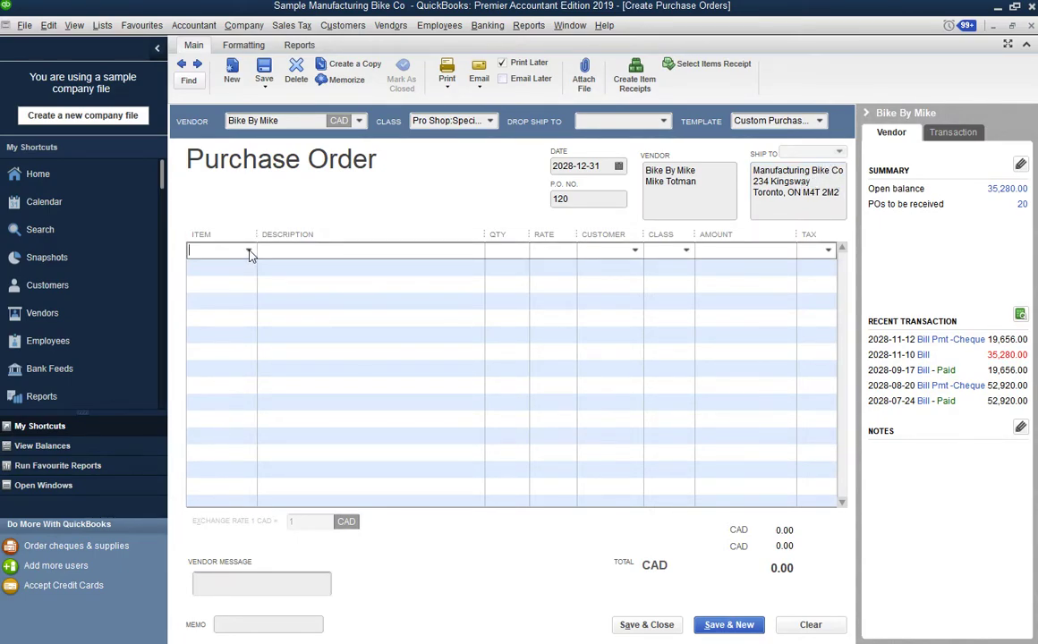
{"action": "left_click", "coordinate": [248, 252]}
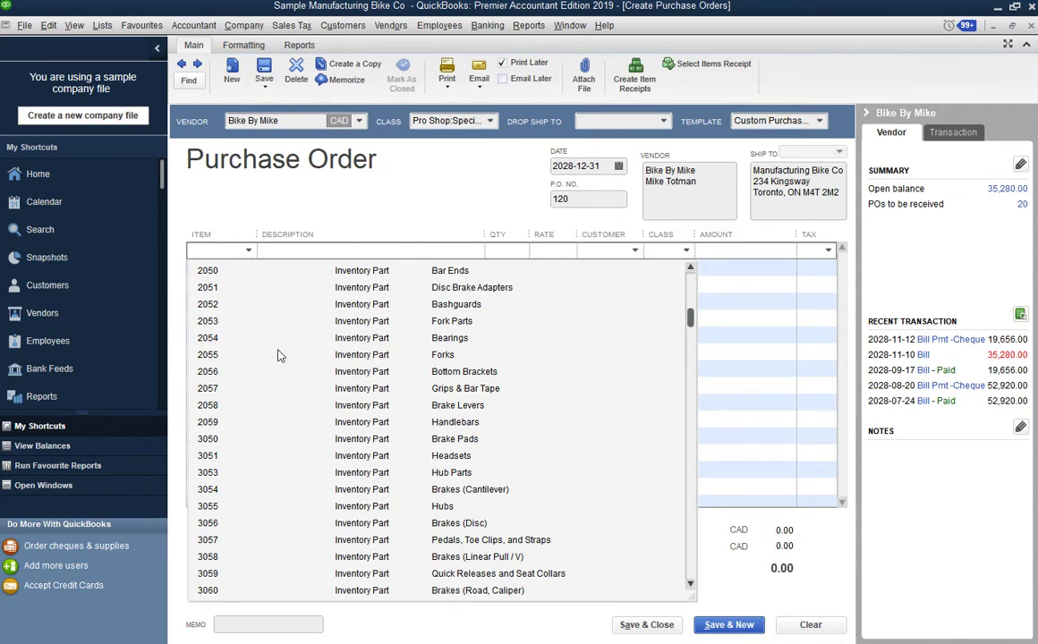
{"action": "left_click", "coordinate": [278, 270]}
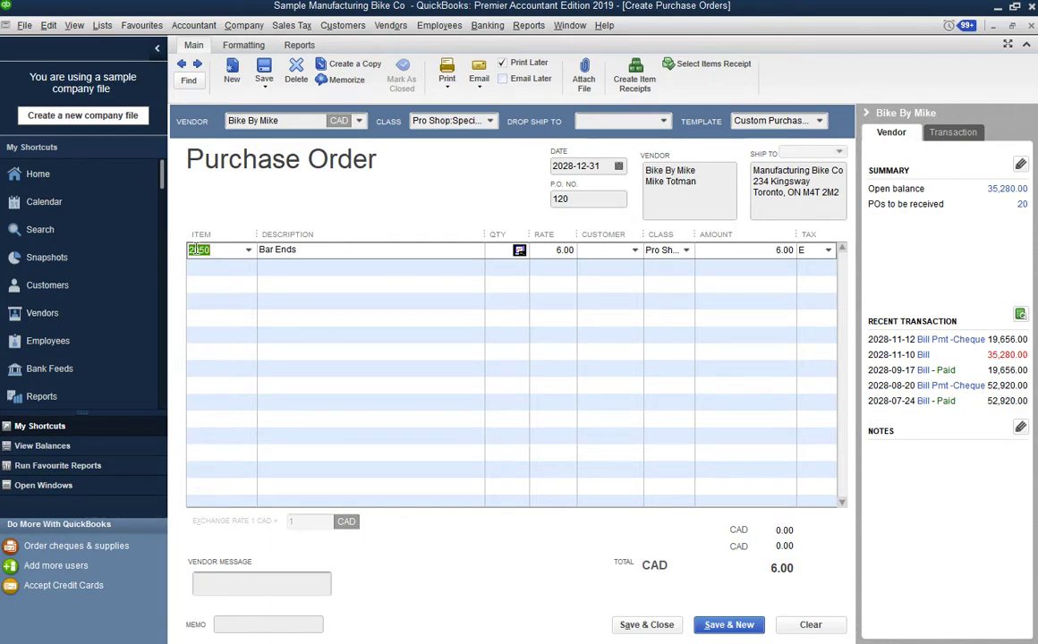
{"action": "left_click", "coordinate": [304, 250]}
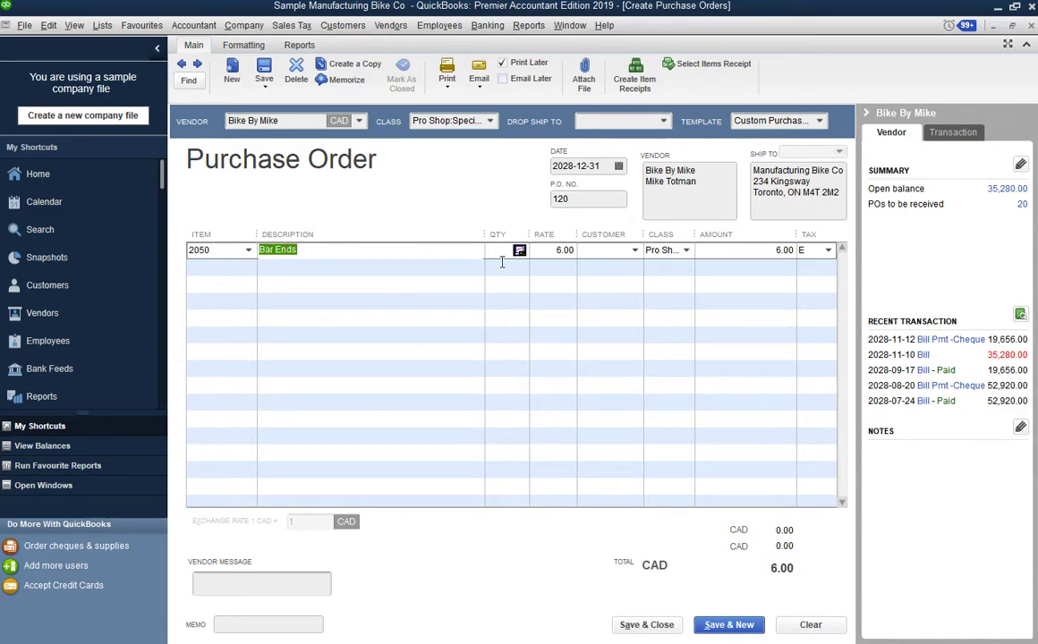
{"action": "left_click", "coordinate": [501, 255]}
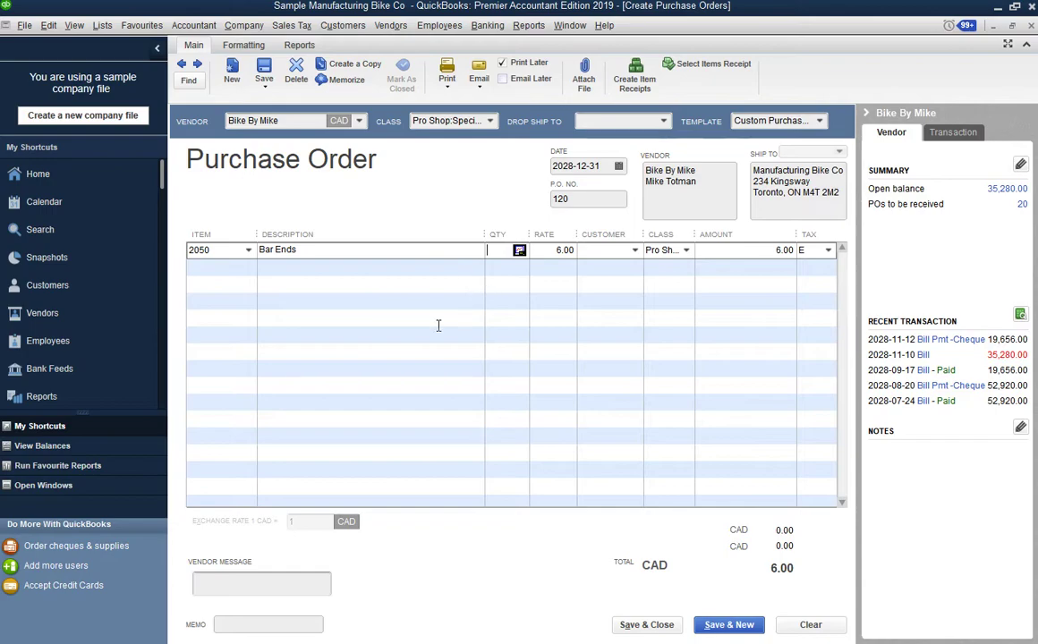
{"action": "type", "text": "100"}
{"action": "key", "text": "Tab"}
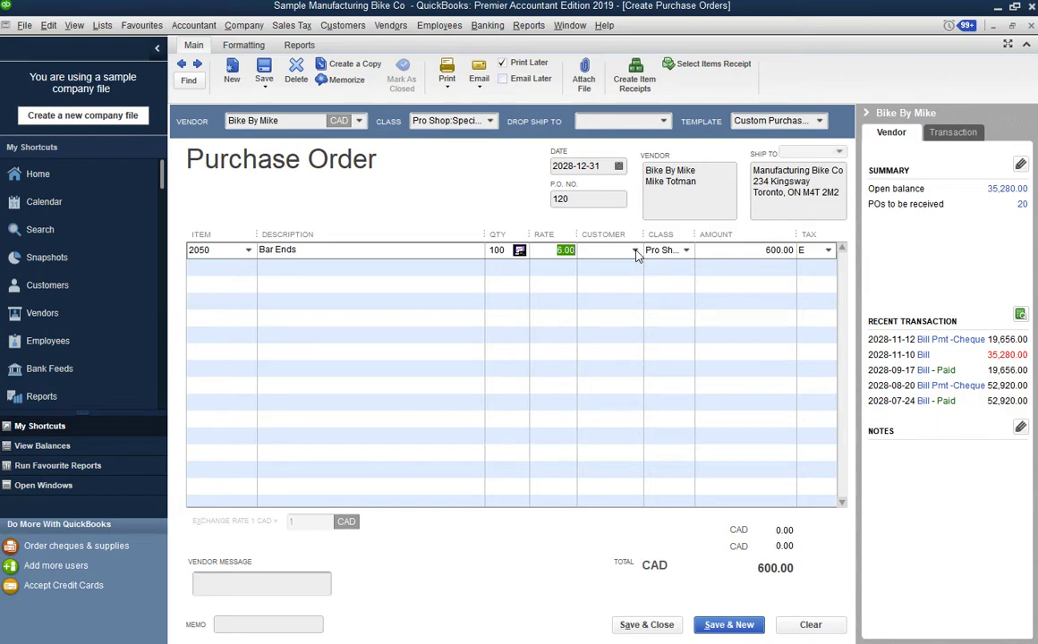
Assign the customer Cycle Shop to the Bar Ends line
{"action": "left_click", "coordinate": [635, 251]}
{"action": "left_click", "coordinate": [635, 251]}
{"action": "left_click", "coordinate": [635, 251]}
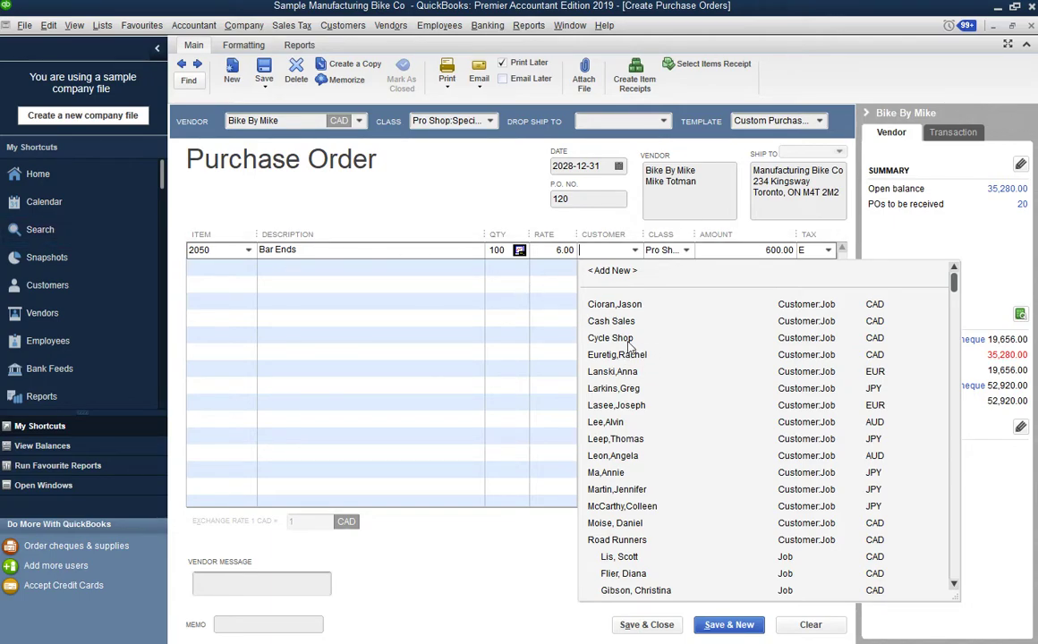
{"action": "left_click", "coordinate": [629, 339]}
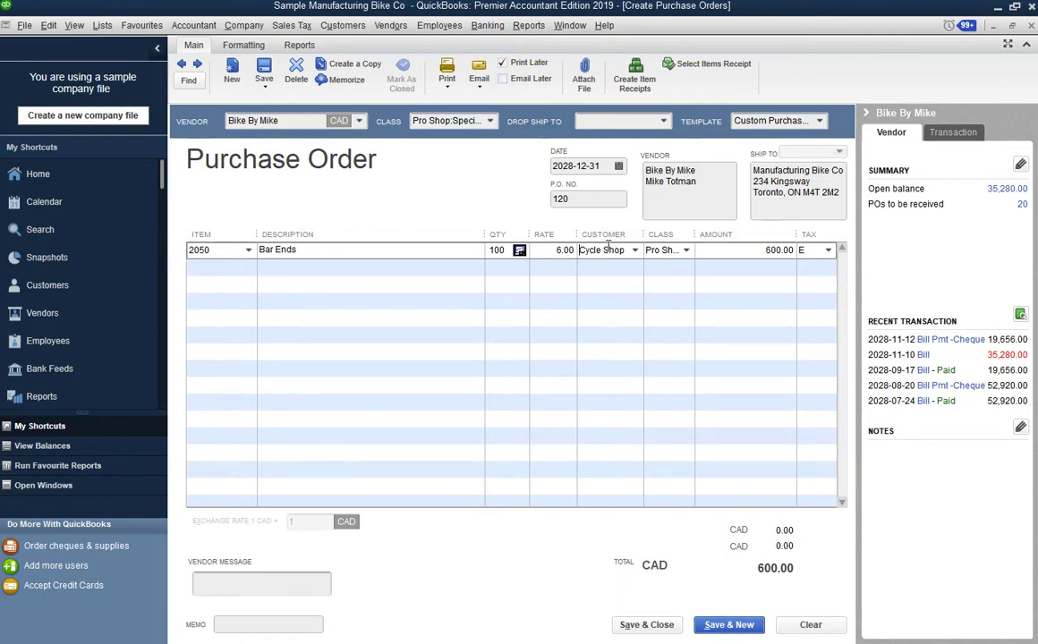
Clear the customer from the Bar Ends line
{"action": "left_click", "coordinate": [636, 251]}
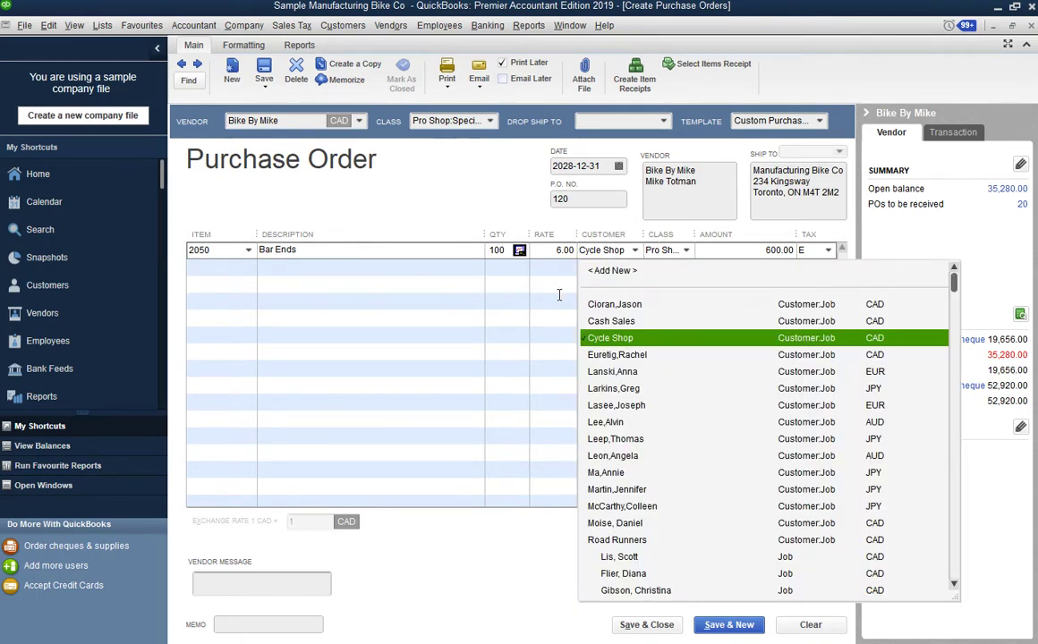
{"action": "key", "text": "Escape"}
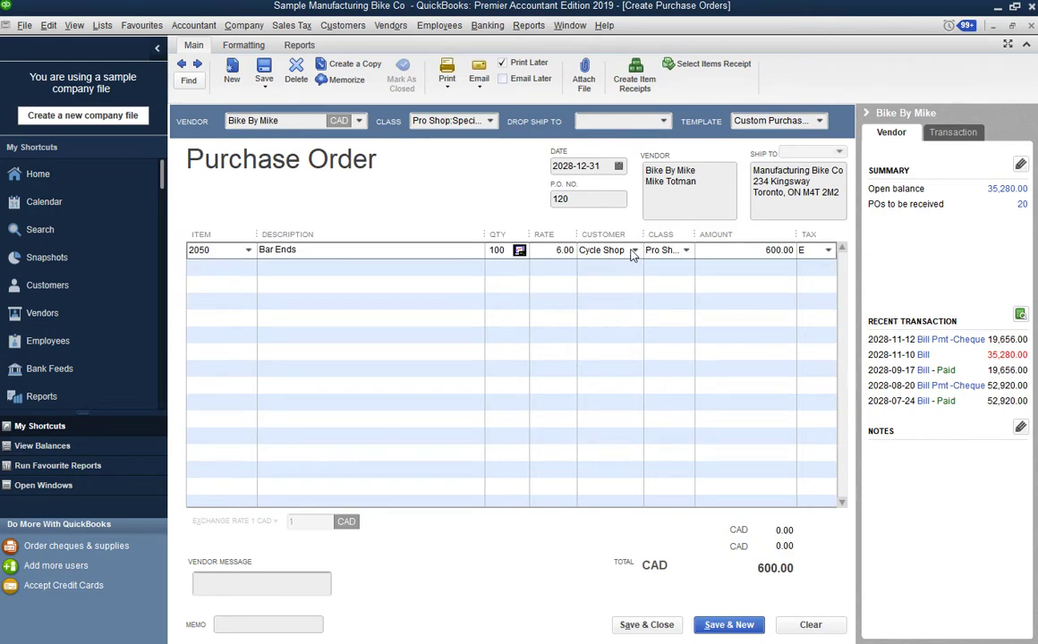
{"action": "left_click", "coordinate": [633, 252]}
{"action": "key", "text": "BackSpace"}
{"action": "key", "text": "BackSpace"}
{"action": "key", "text": "BackSpace"}
{"action": "key", "text": "BackSpace"}
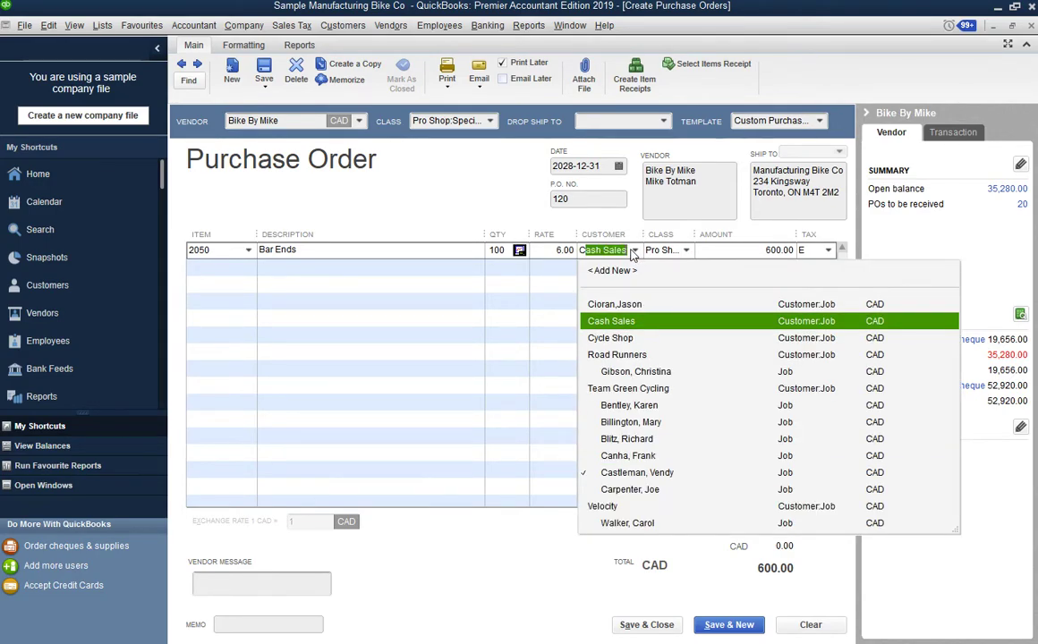
{"action": "key", "text": "Tab"}
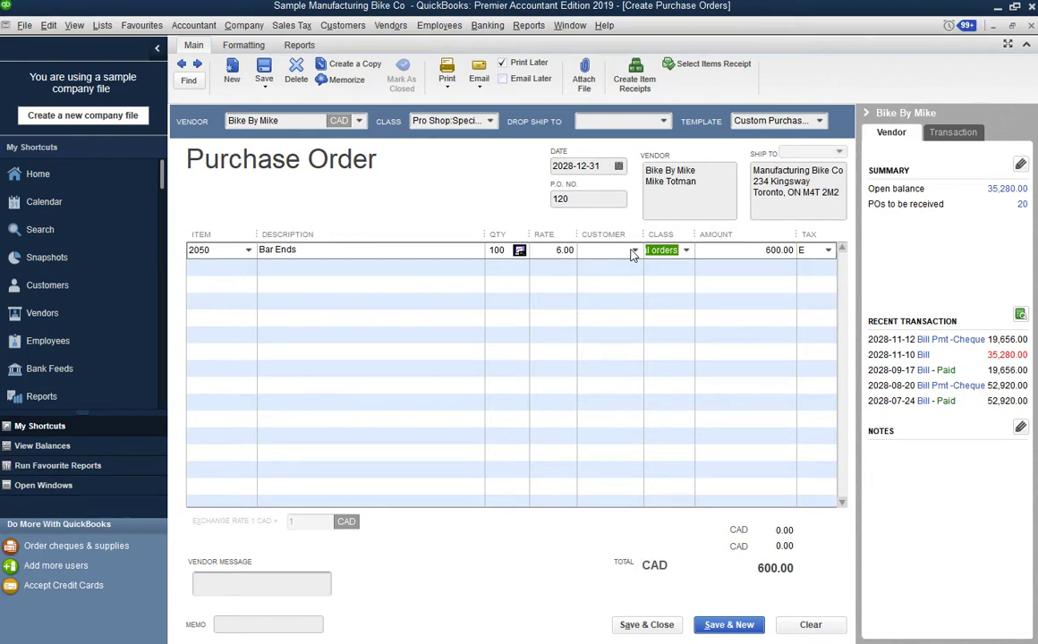
Widen the Class column in the purchase order's item table
{"action": "left_click_drag", "start_coordinate": [695, 234], "coordinate": [725, 236]}
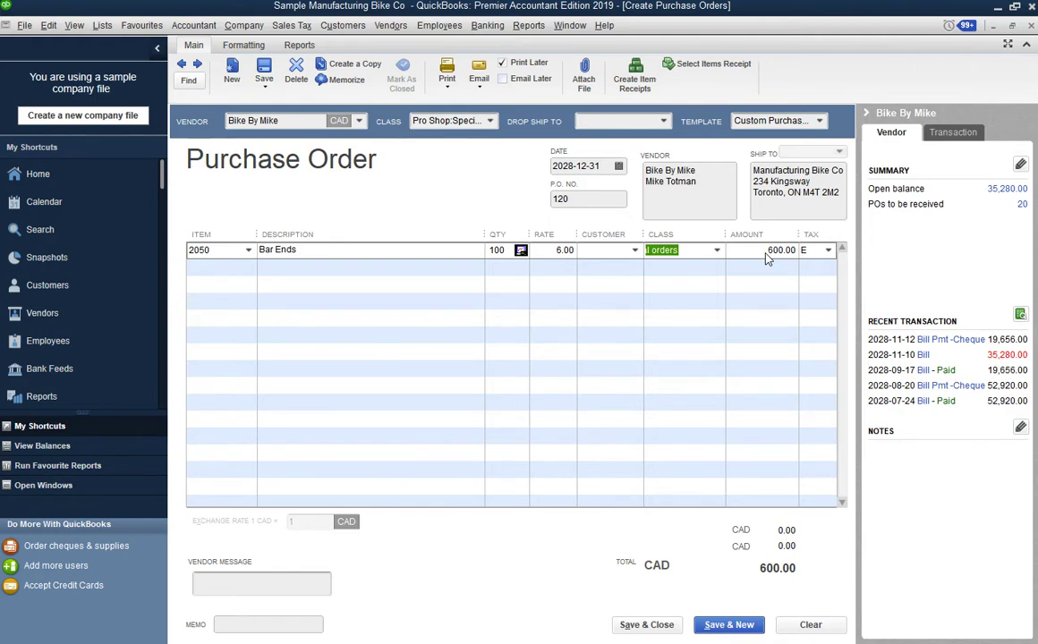
Set the tax code of the Bar Ends line to E (Tax Exempt)
{"action": "left_click", "coordinate": [815, 253]}
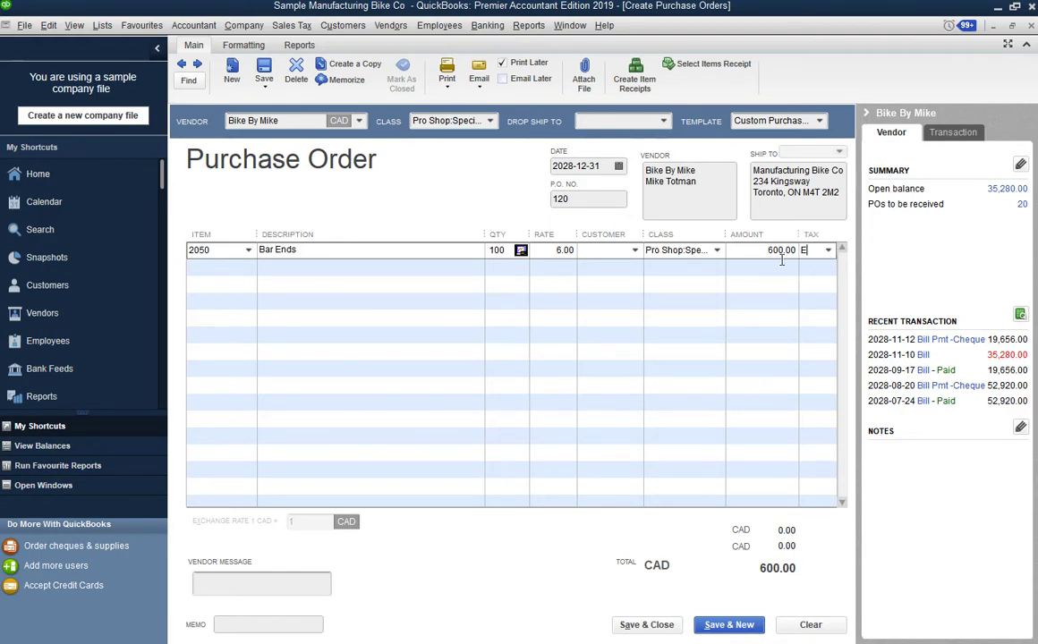
{"action": "left_click", "coordinate": [829, 251]}
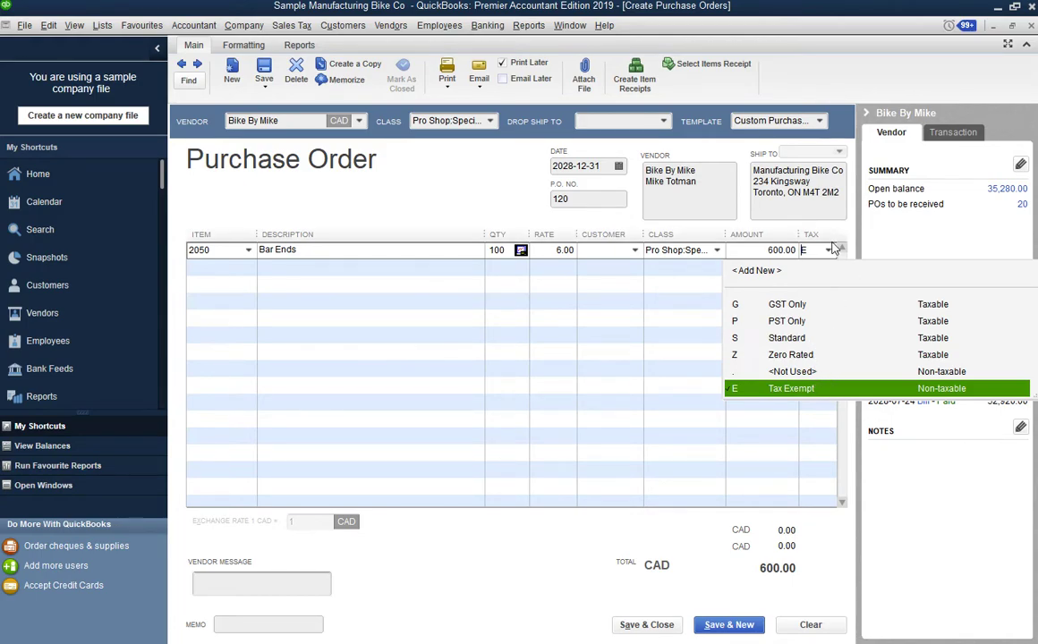
{"action": "left_click", "coordinate": [842, 386]}
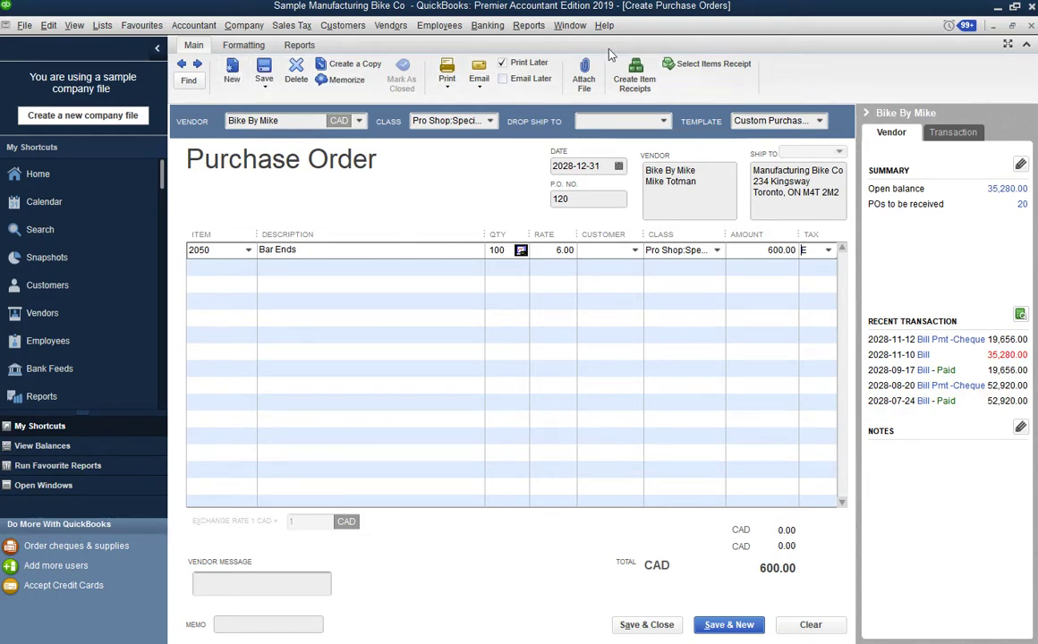
{"action": "left_click", "coordinate": [263, 85]}
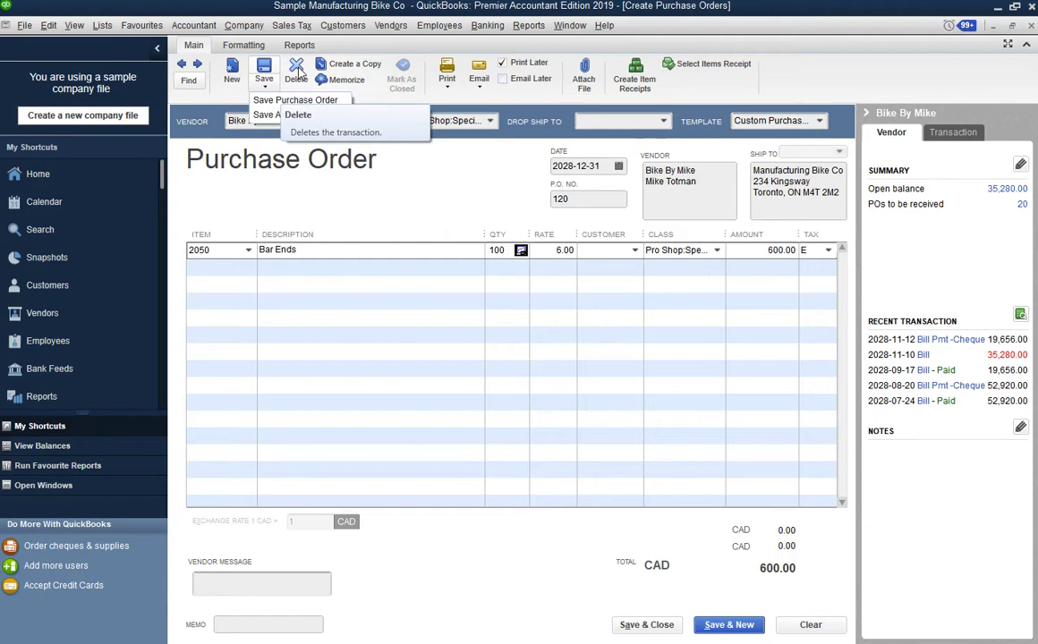
{"action": "left_click", "coordinate": [448, 87]}
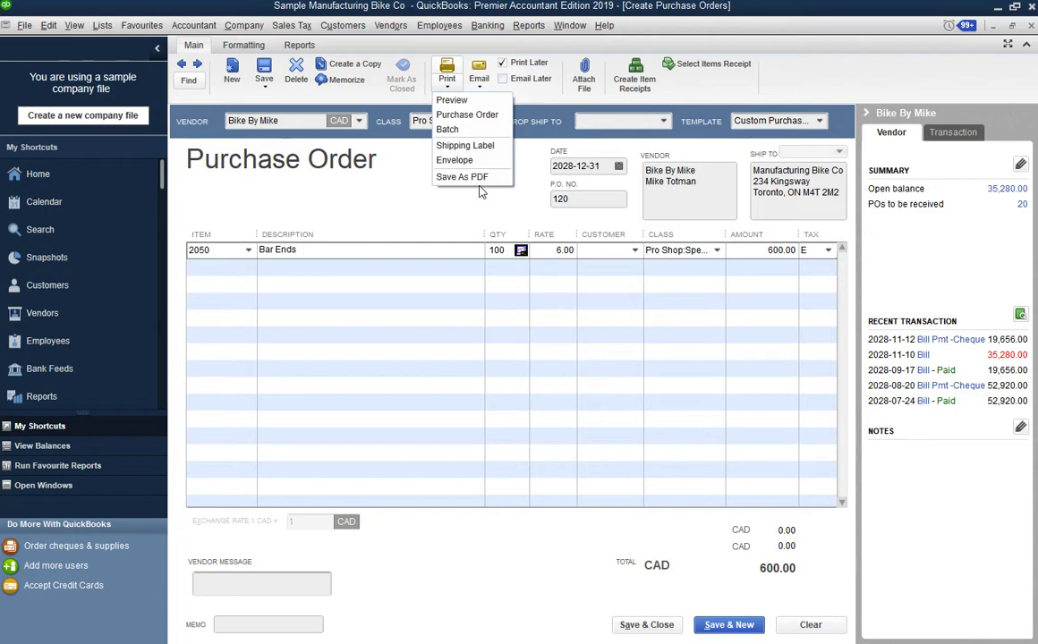
{"action": "left_click", "coordinate": [480, 88]}
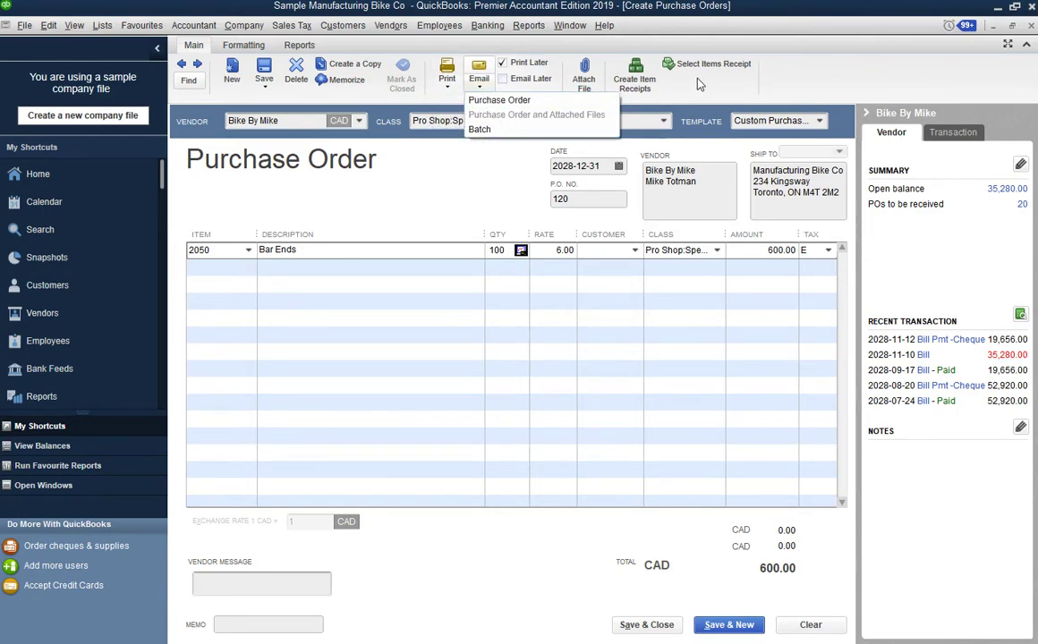
{"action": "left_click", "coordinate": [733, 81]}
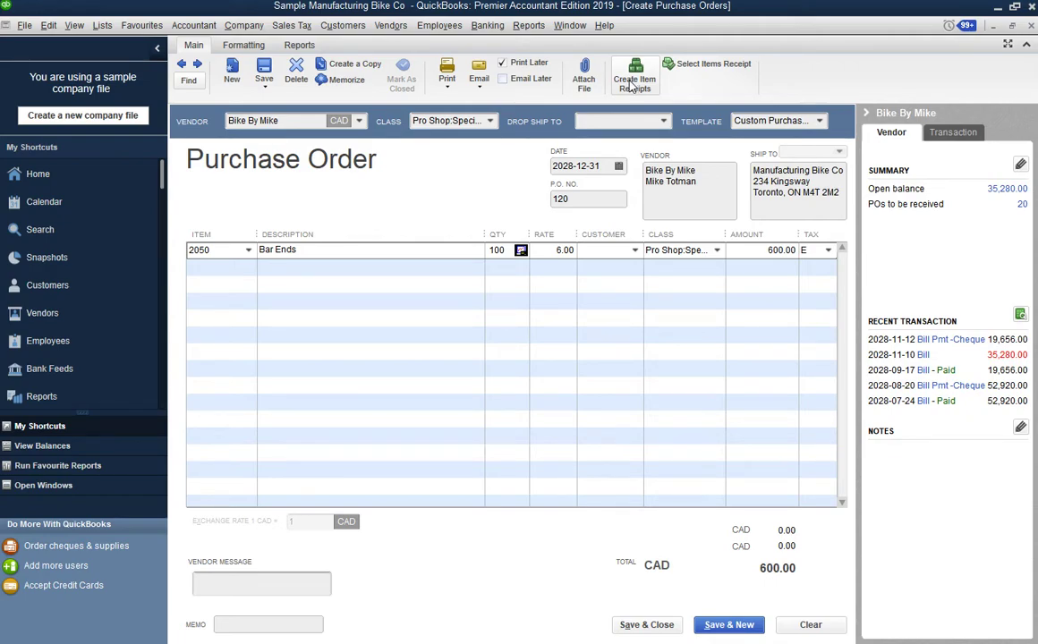
Start an item receipt for vendor Bike By Mike from the purchase order without receiving against the vendor's open purchase orders
{"action": "left_click", "coordinate": [632, 83]}
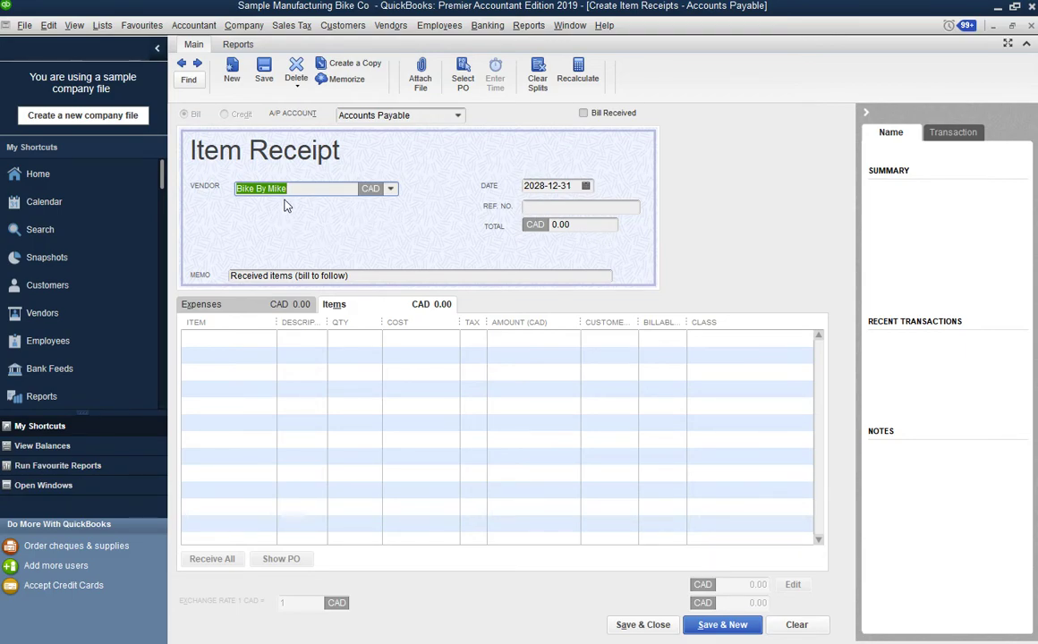
{"action": "left_click", "coordinate": [584, 115]}
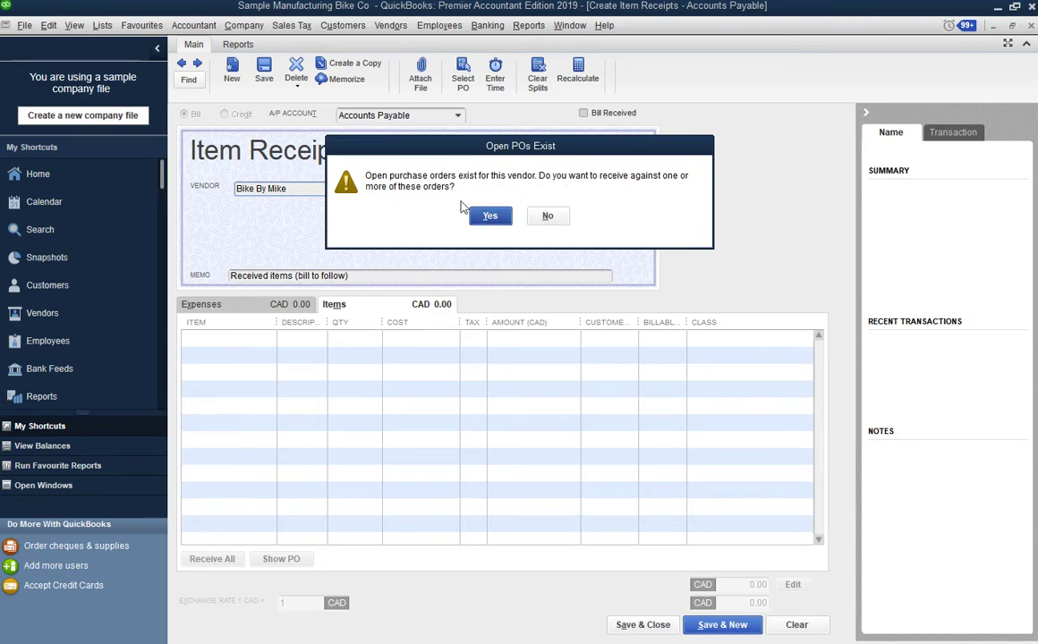
{"action": "left_click", "coordinate": [548, 217]}
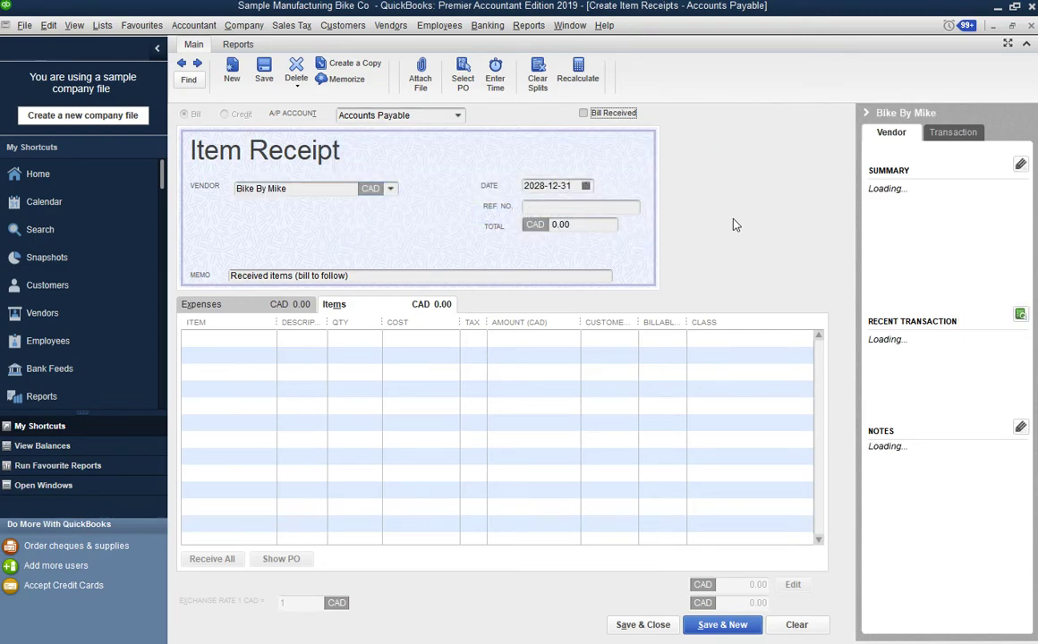